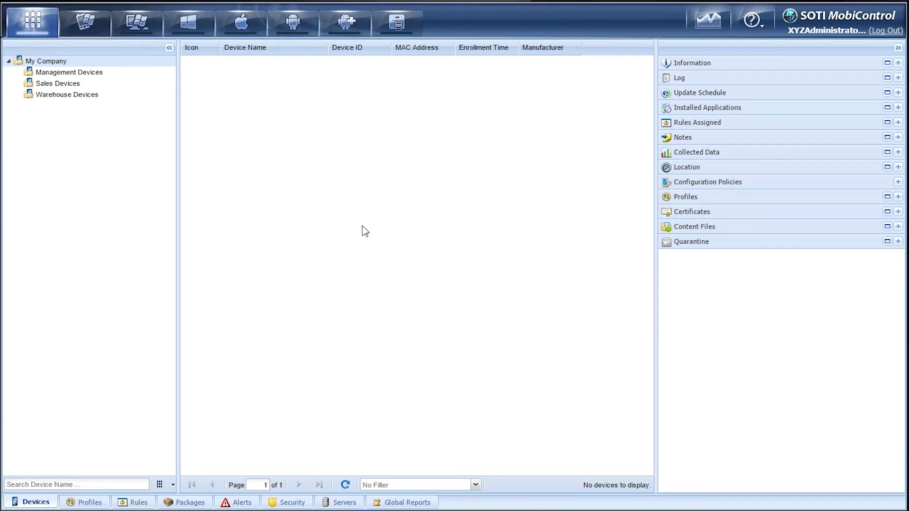
# Step: Start a new Add Devices rule from the Windows Mobile/CE Rules view
pyautogui.click(88, 23)
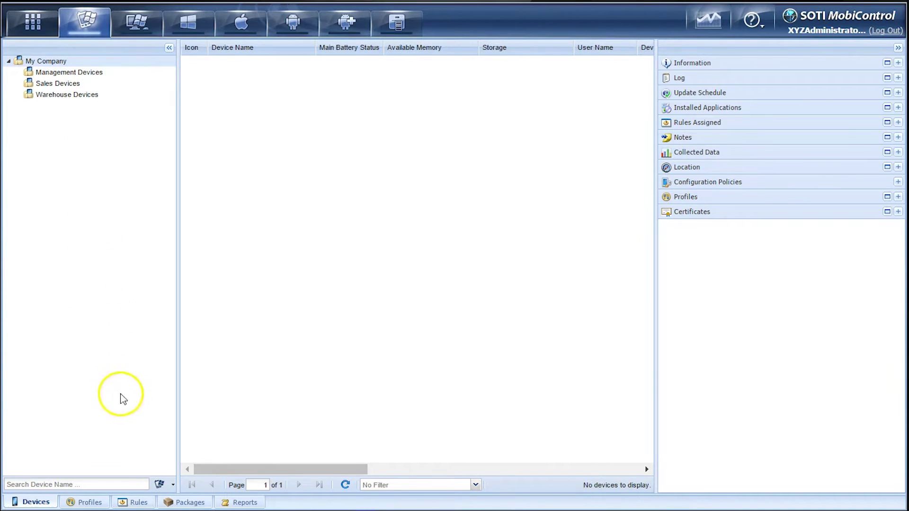
pyautogui.click(138, 502)
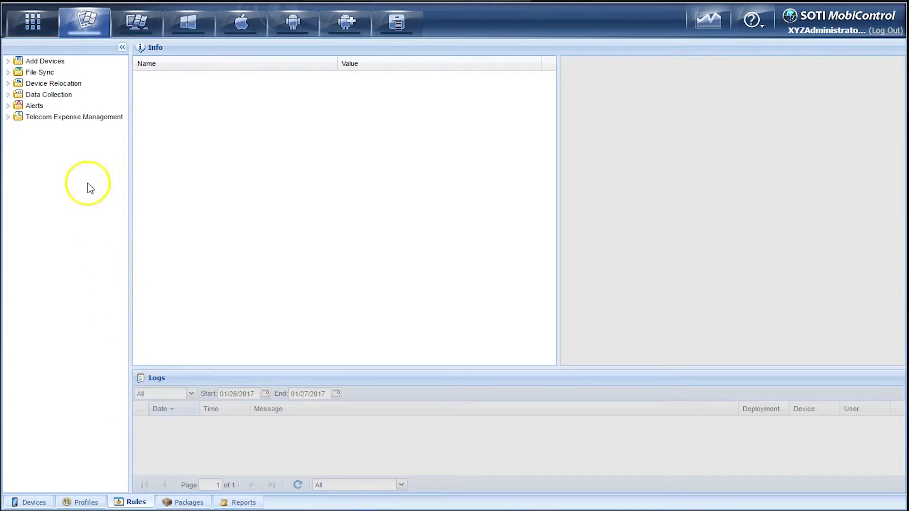
pyautogui.rightClick(45, 62)
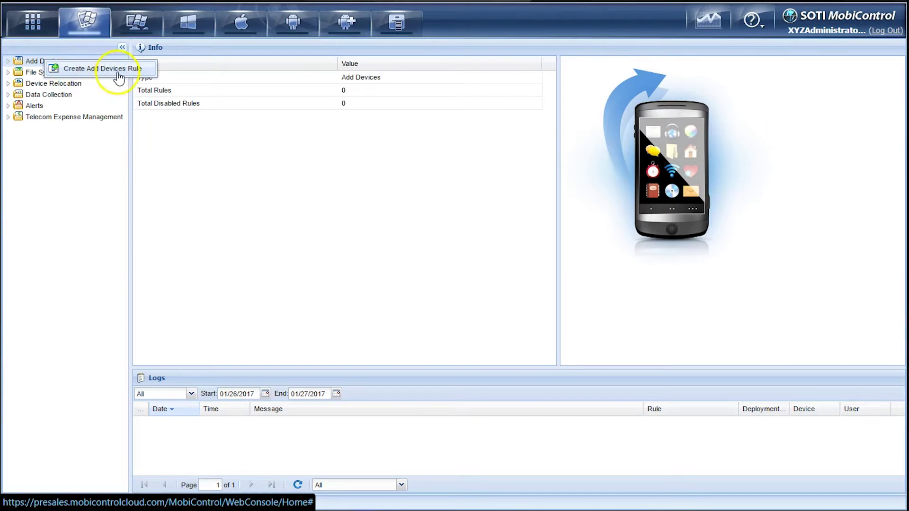
pyautogui.click(149, 74)
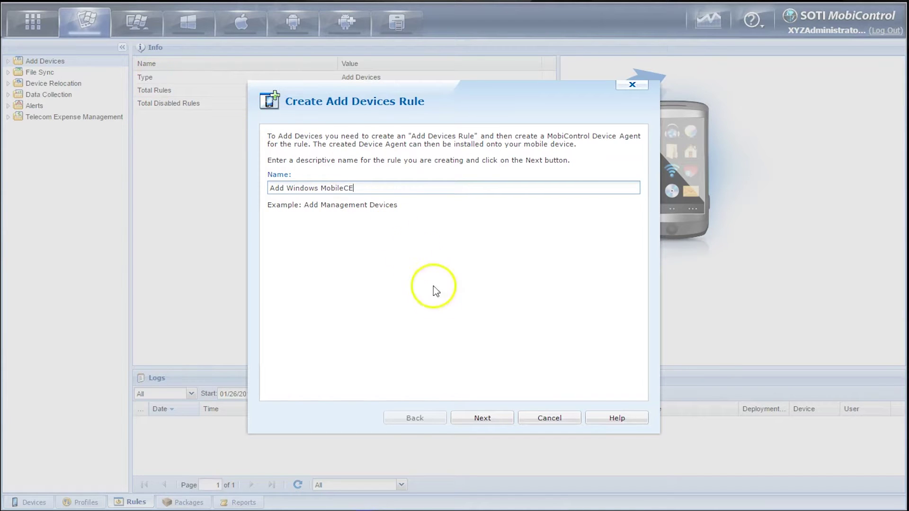
# Step: Name the rule 'Add Windows MobileCE' and target it at the My Company group
pyautogui.click(488, 421)
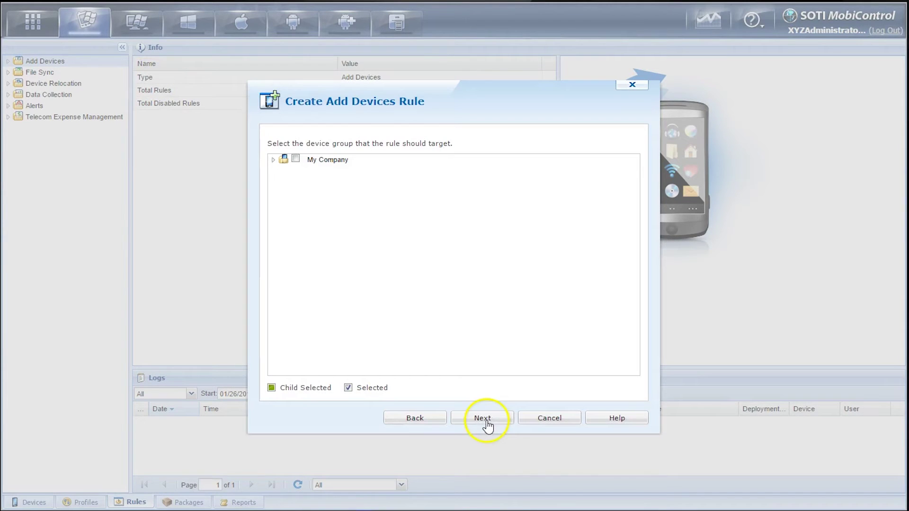
pyautogui.click(273, 160)
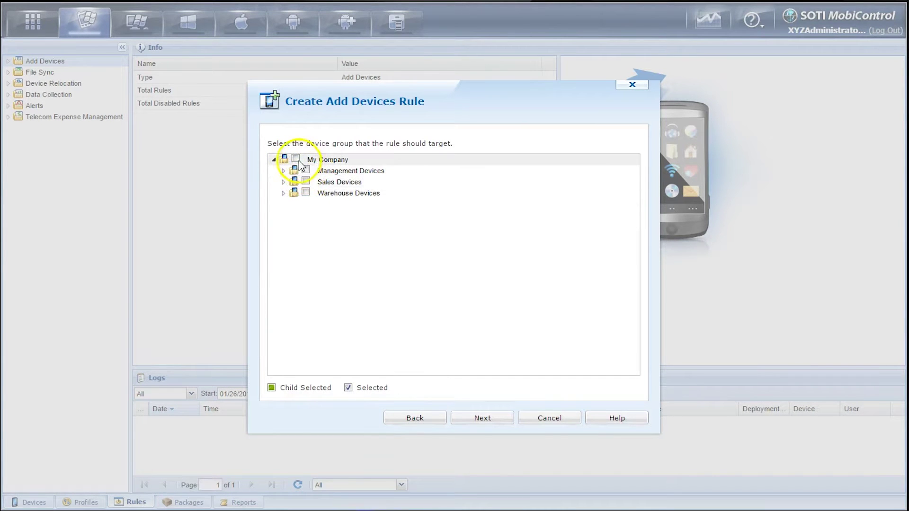
pyautogui.click(296, 160)
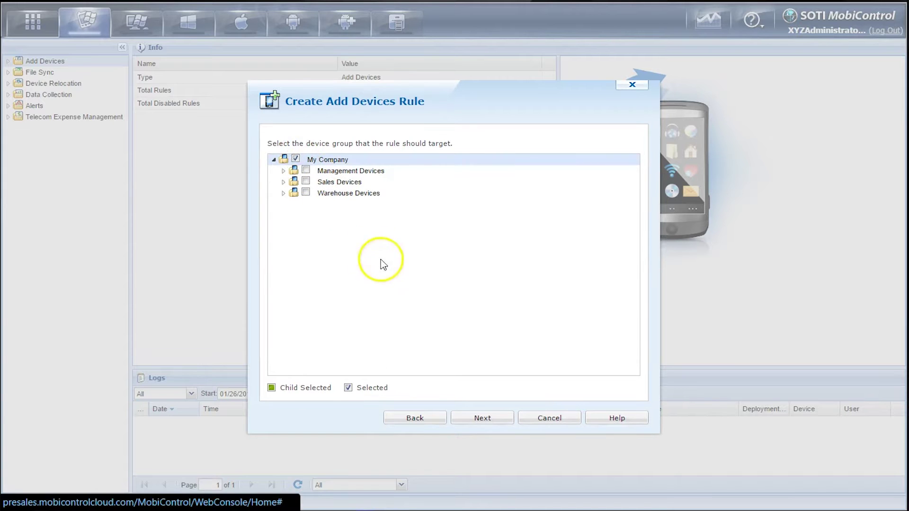
pyautogui.click(474, 419)
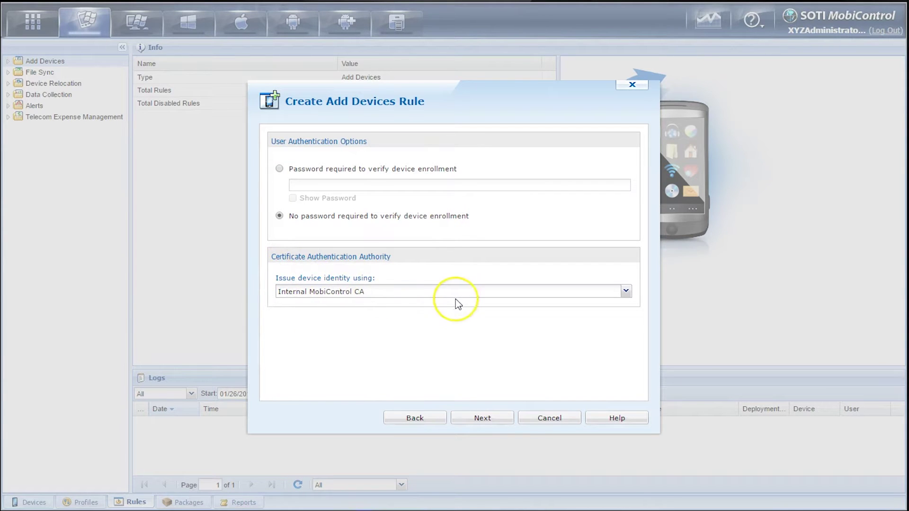
# Step: Keep no enrollment password, the internal MobiControl CA and no terms, then view advanced settings
pyautogui.click(472, 301)
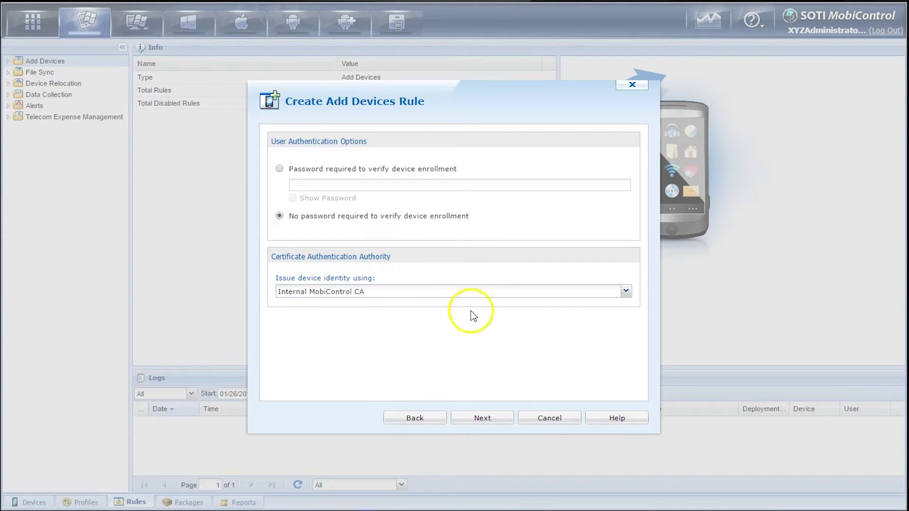
pyautogui.click(478, 420)
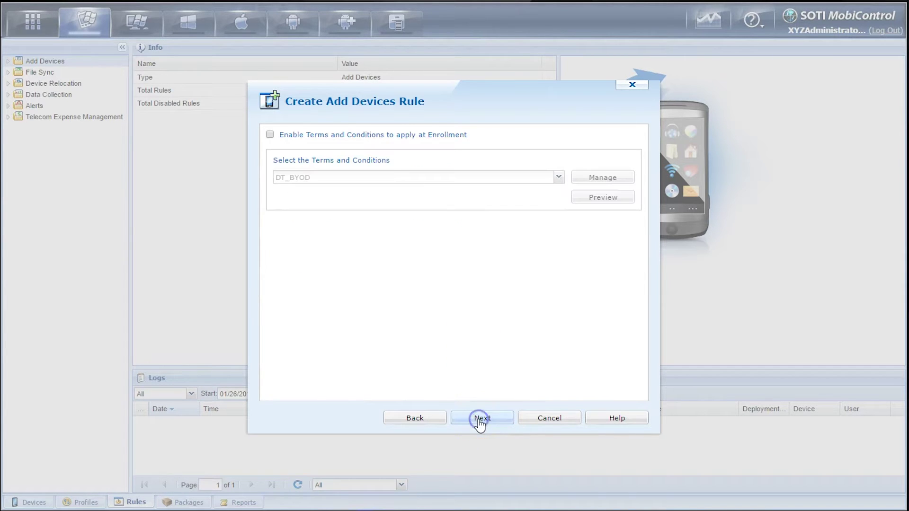
pyautogui.click(475, 407)
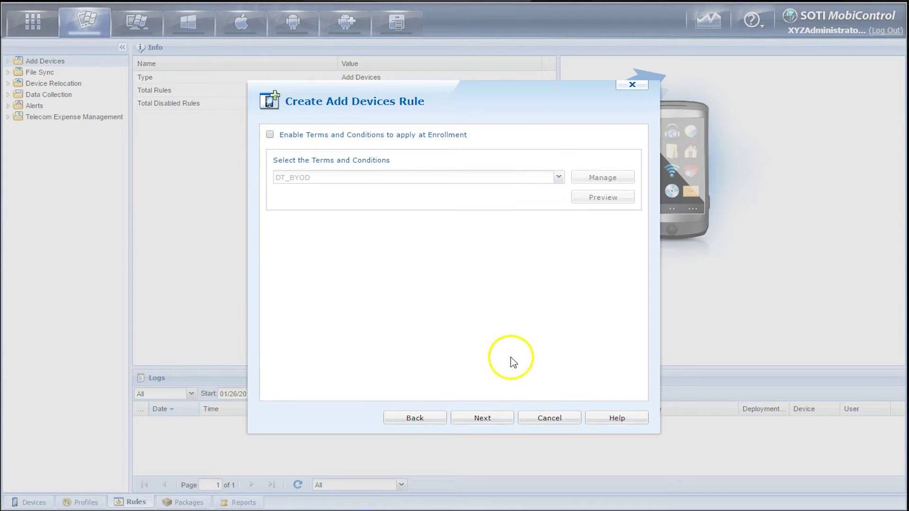
pyautogui.click(482, 418)
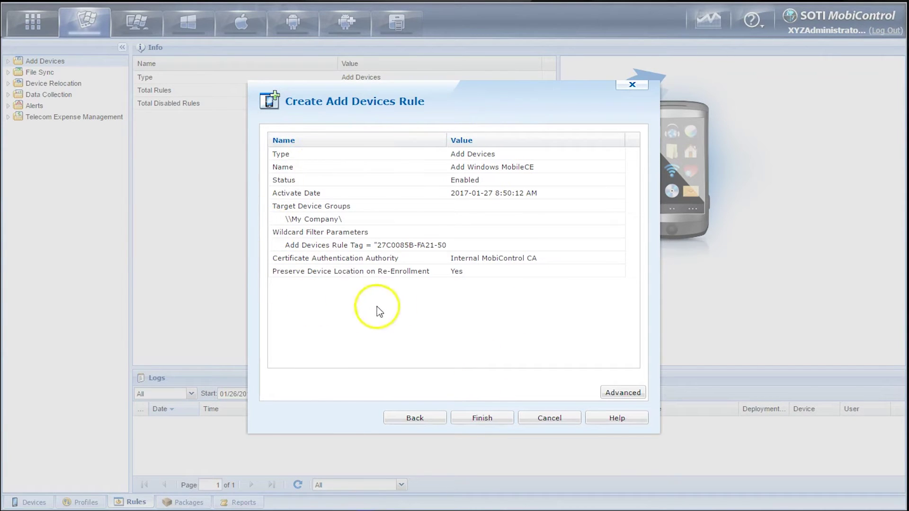
pyautogui.click(619, 398)
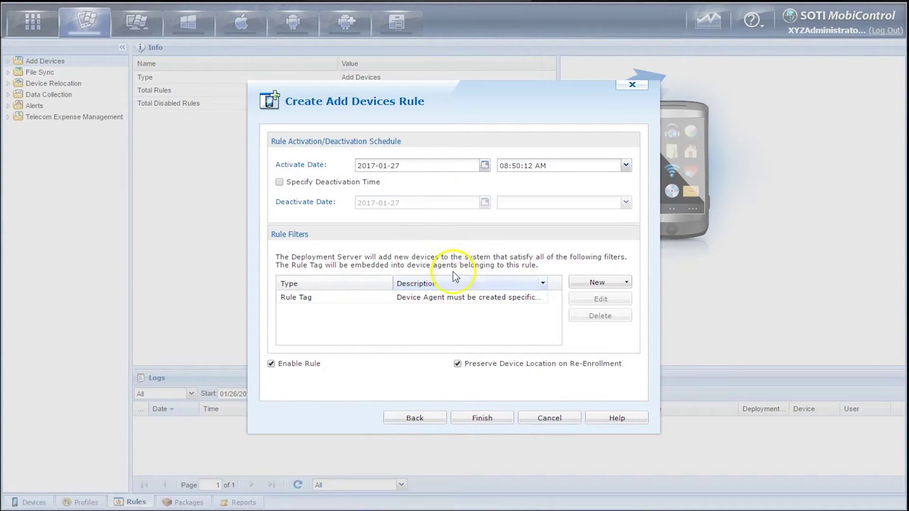
# Step: Finish the Add Windows MobileCE rule and launch its Device Agent Manager
pyautogui.click(466, 415)
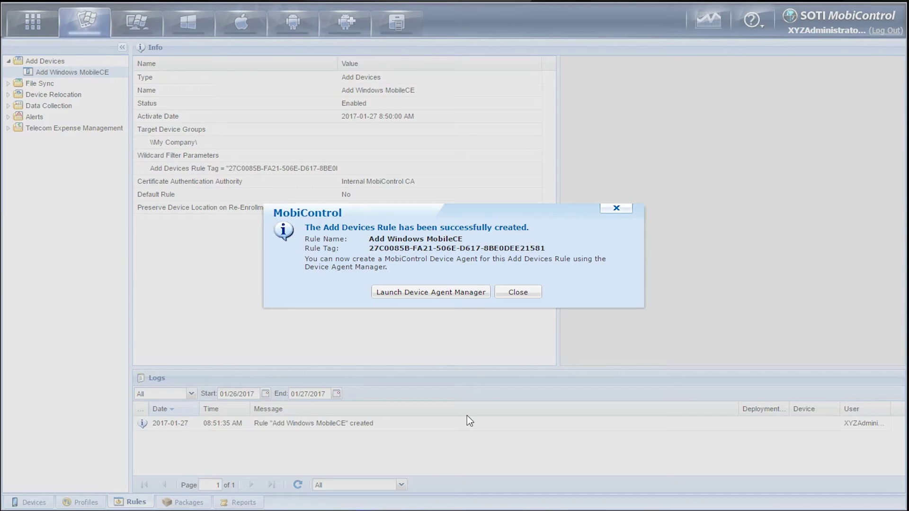
pyautogui.click(436, 292)
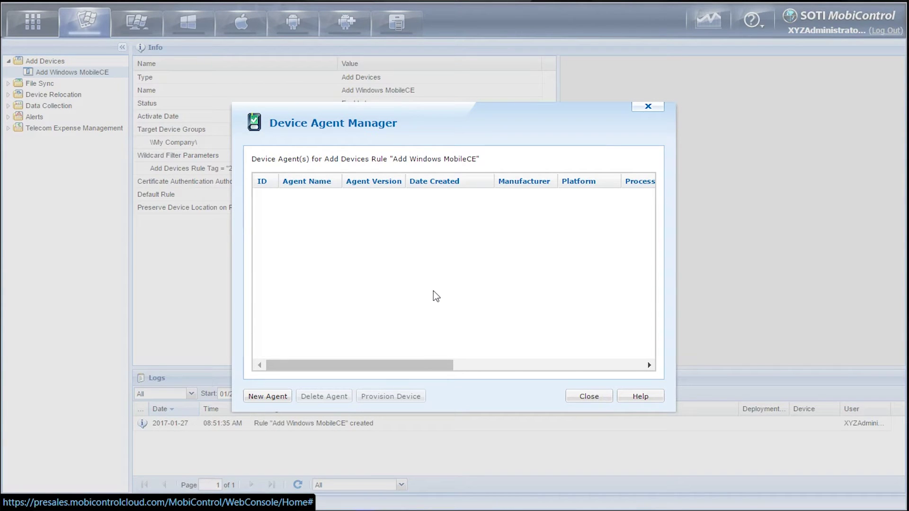
# Step: Begin a new device agent in the Agent Builder
pyautogui.click(268, 397)
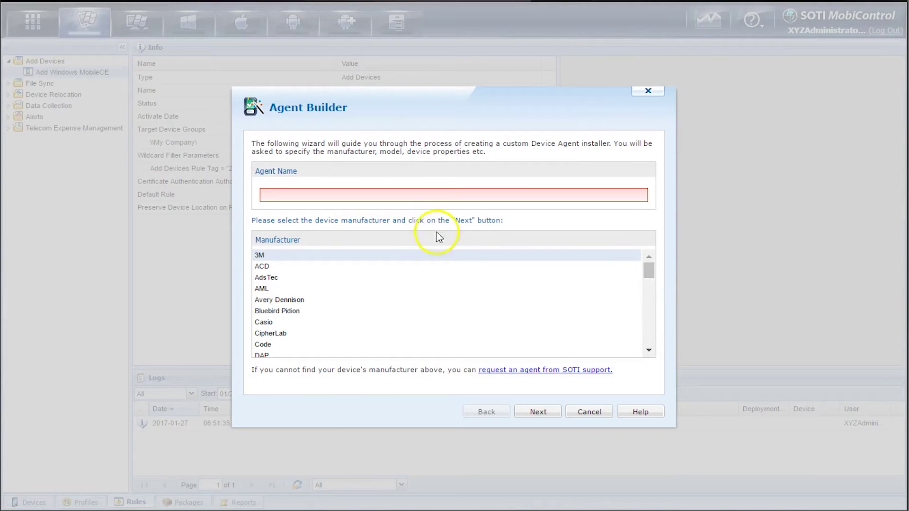
# Step: Name the agent MC9596 and pick Motorola as its manufacturer
pyautogui.click(430, 194)
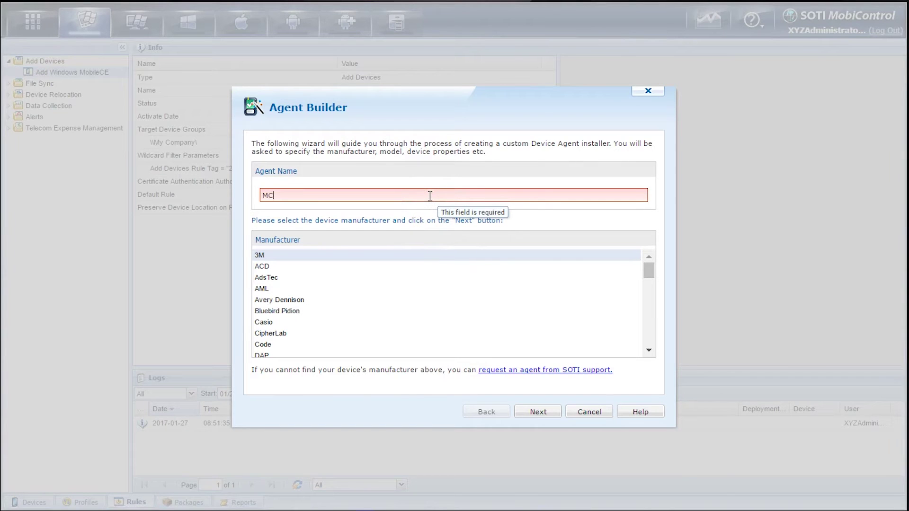
pyautogui.write('MC95')
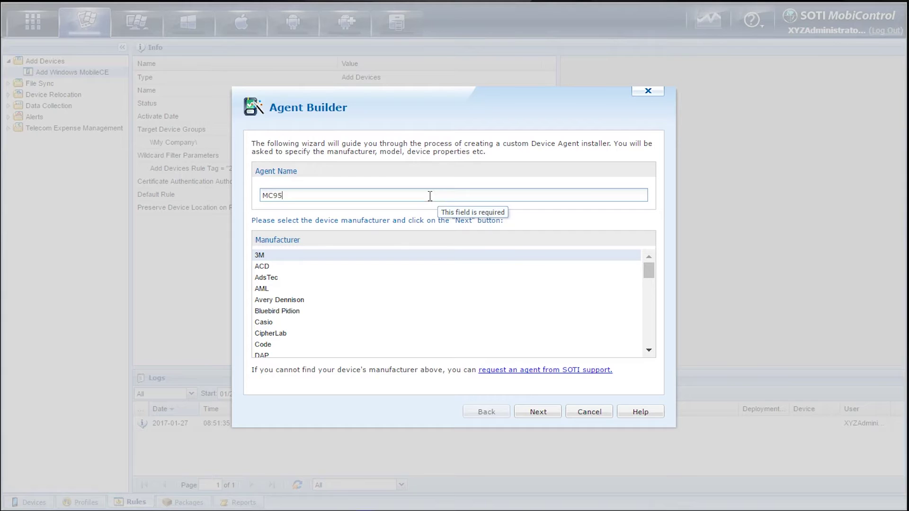
pyautogui.write('96')
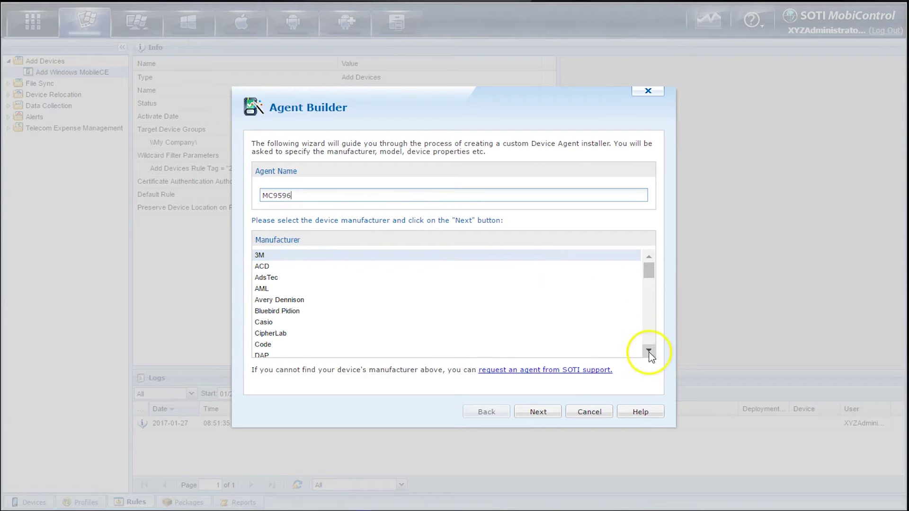
pyautogui.click(649, 351)
pyautogui.click(648, 352)
pyautogui.click(648, 352)
pyautogui.click(648, 352)
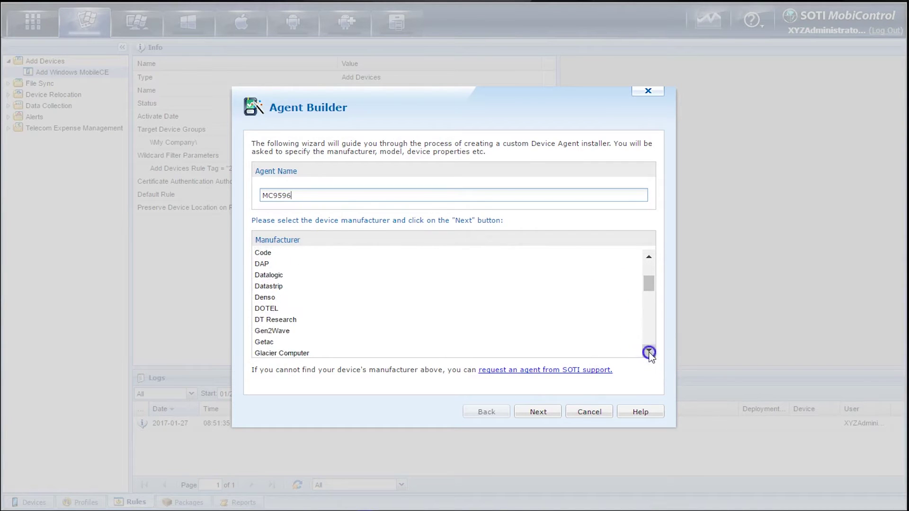
pyautogui.click(648, 353)
pyautogui.click(648, 352)
pyautogui.click(649, 352)
pyautogui.click(648, 352)
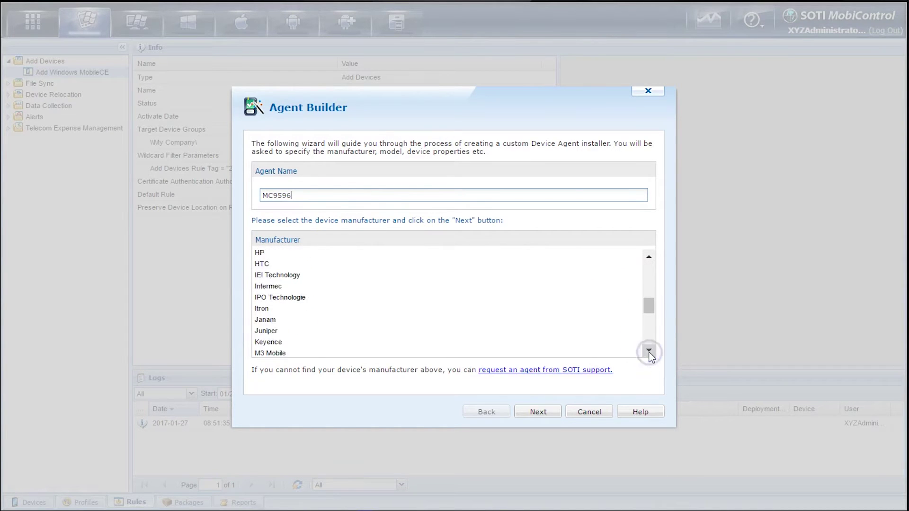
pyautogui.click(649, 352)
pyautogui.click(649, 352)
pyautogui.click(649, 353)
pyautogui.click(649, 352)
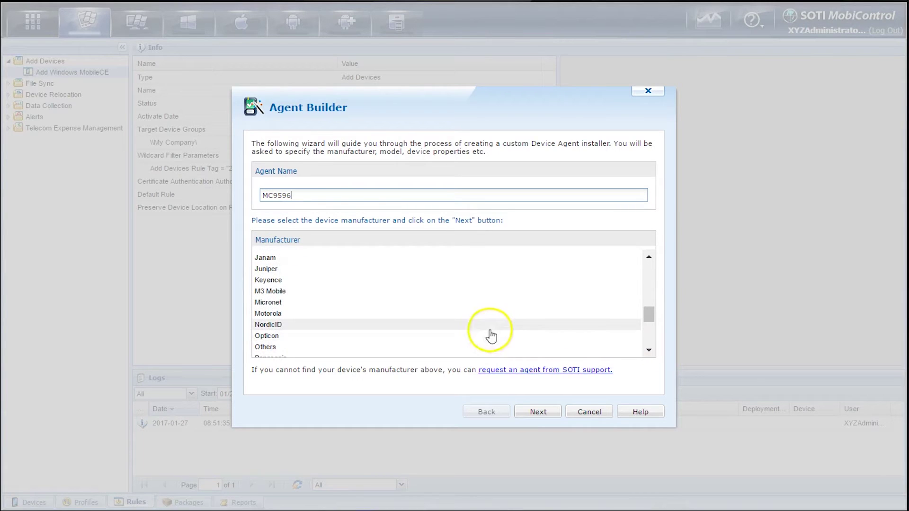
pyautogui.click(460, 315)
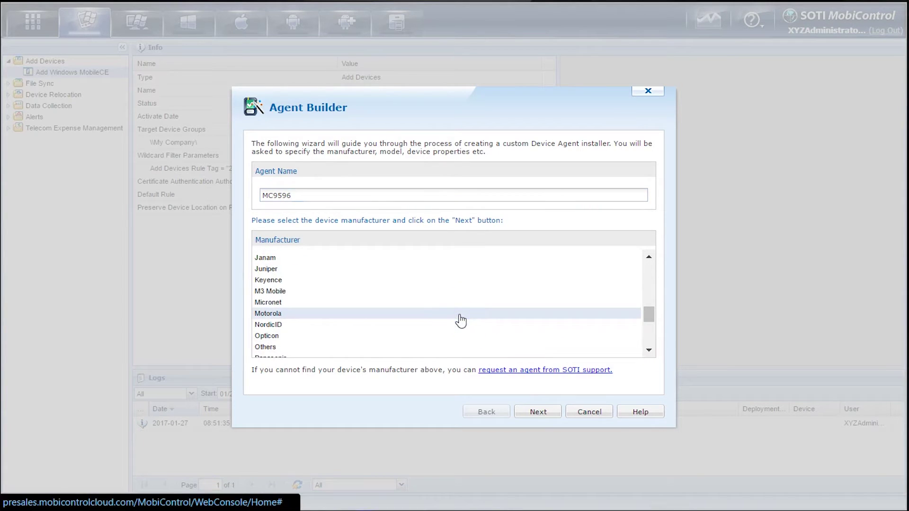
# Step: Choose MC95 (AlphaNum) as the Motorola device model (Pocket PC, WM 6.5, ARM)
pyautogui.click(541, 420)
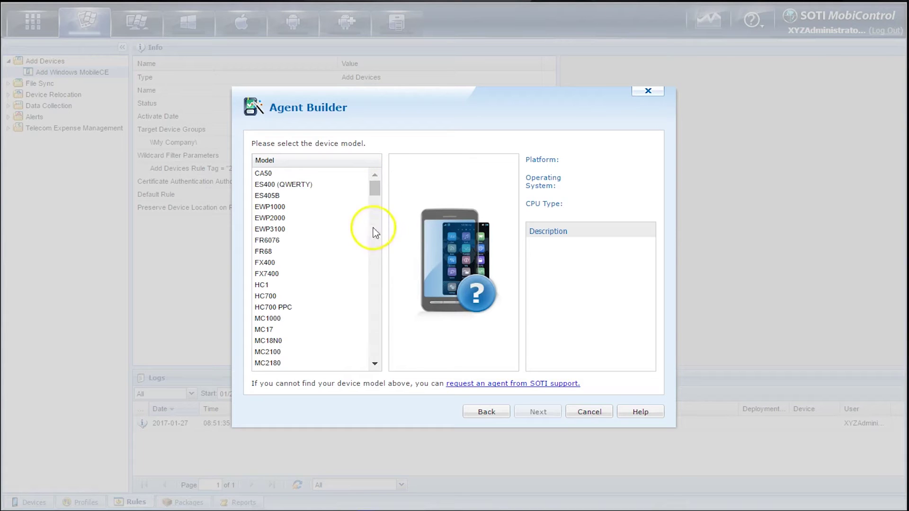
pyautogui.click(374, 364)
pyautogui.click(374, 365)
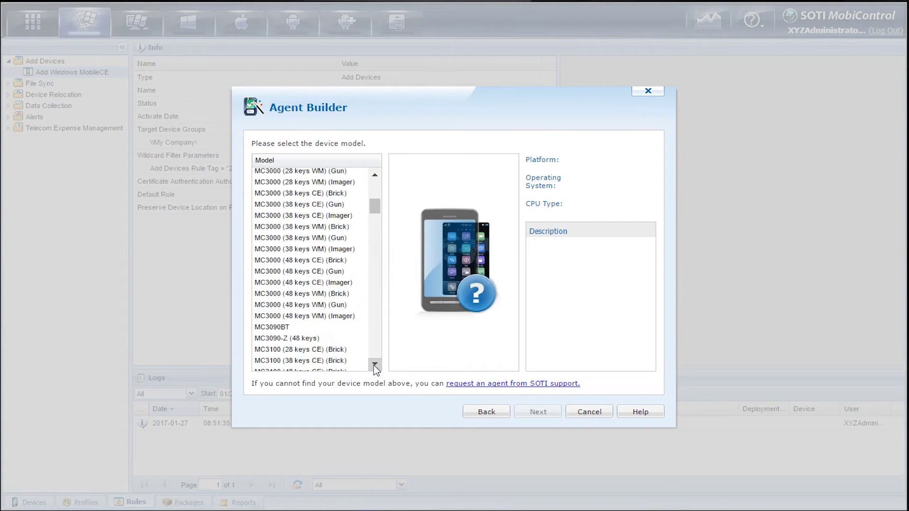
pyautogui.click(374, 366)
pyautogui.click(374, 365)
pyautogui.click(375, 365)
pyautogui.click(374, 365)
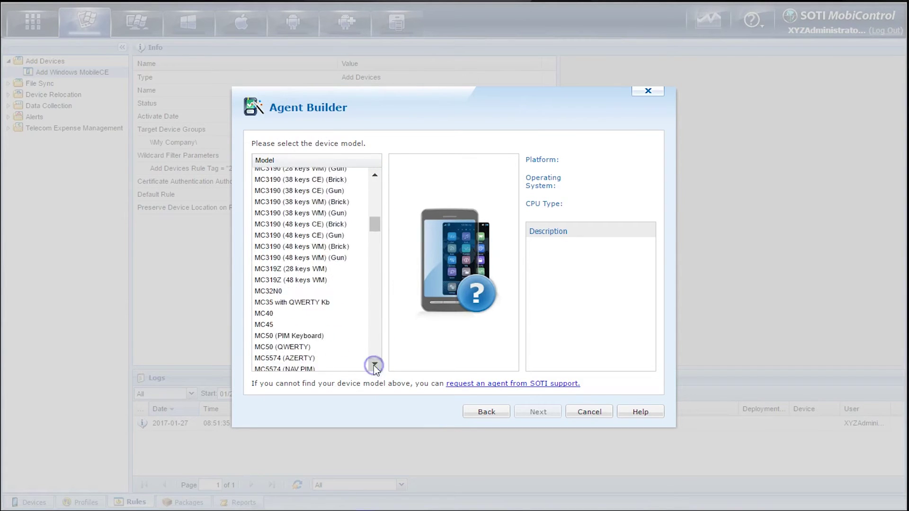
pyautogui.click(374, 365)
pyautogui.click(375, 365)
pyautogui.click(375, 365)
pyautogui.click(375, 365)
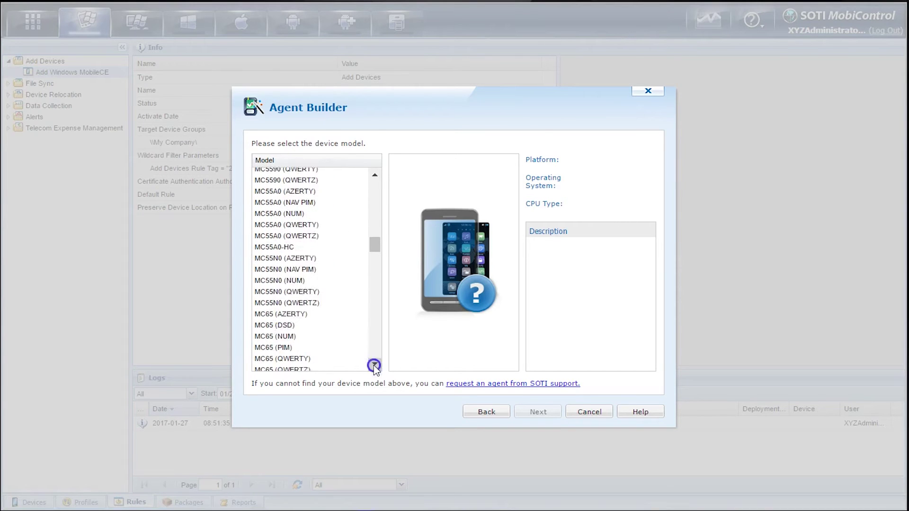
pyautogui.click(375, 365)
pyautogui.click(374, 365)
pyautogui.click(375, 366)
pyautogui.click(374, 365)
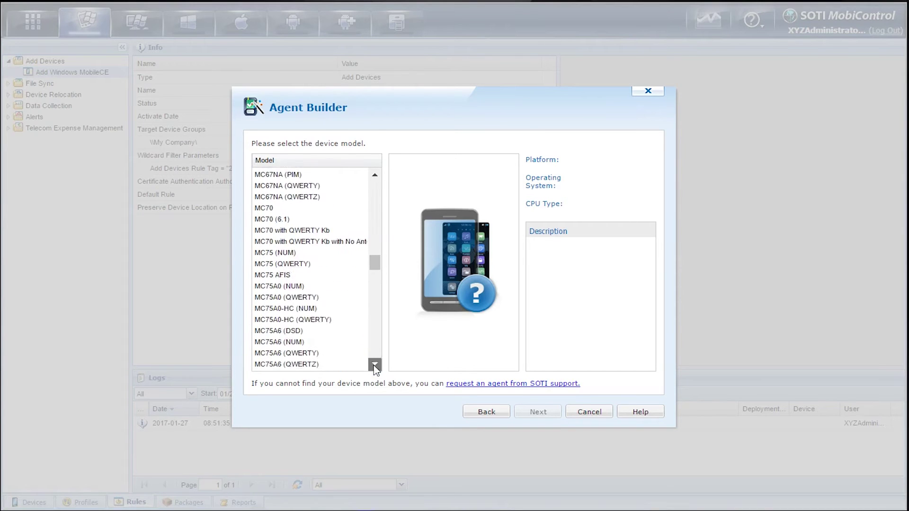
pyautogui.click(374, 366)
pyautogui.click(374, 365)
pyautogui.click(374, 365)
pyautogui.click(374, 365)
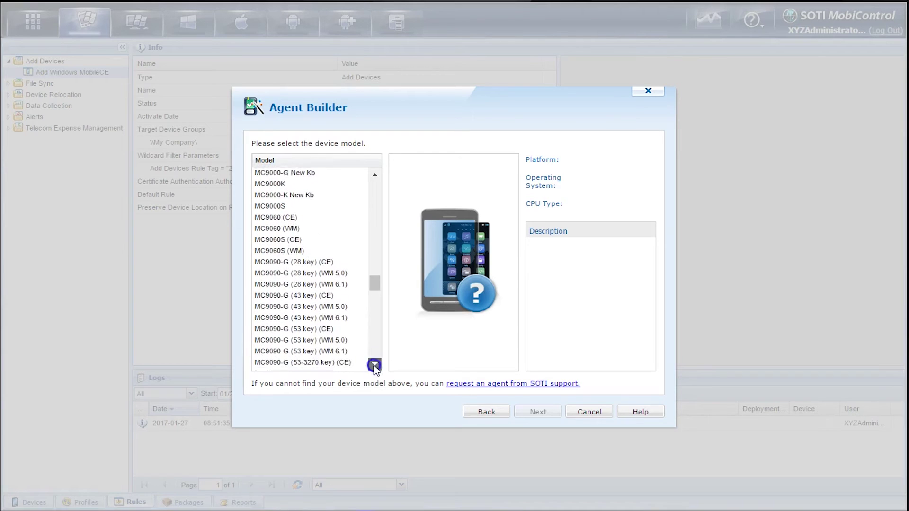
pyautogui.click(374, 365)
pyautogui.click(374, 365)
pyautogui.click(374, 365)
pyautogui.click(374, 365)
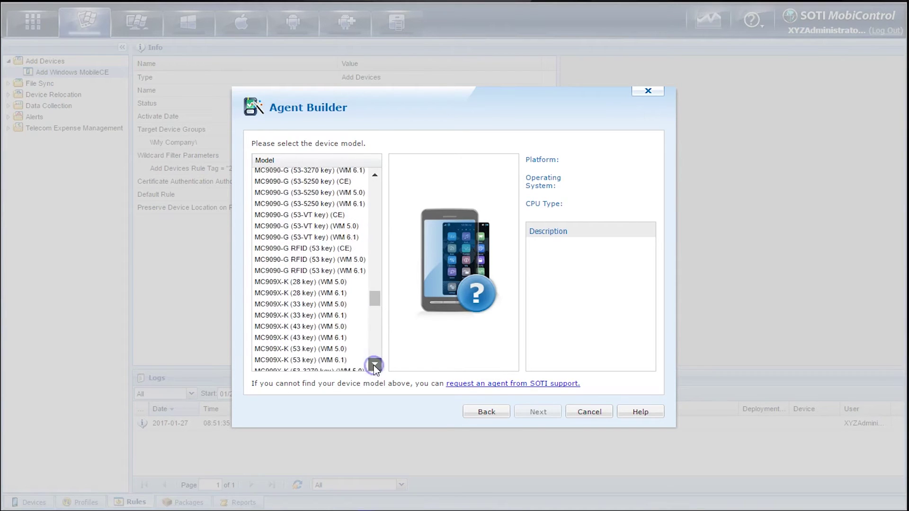
pyautogui.click(374, 365)
pyautogui.click(374, 365)
pyautogui.click(374, 365)
pyautogui.click(374, 365)
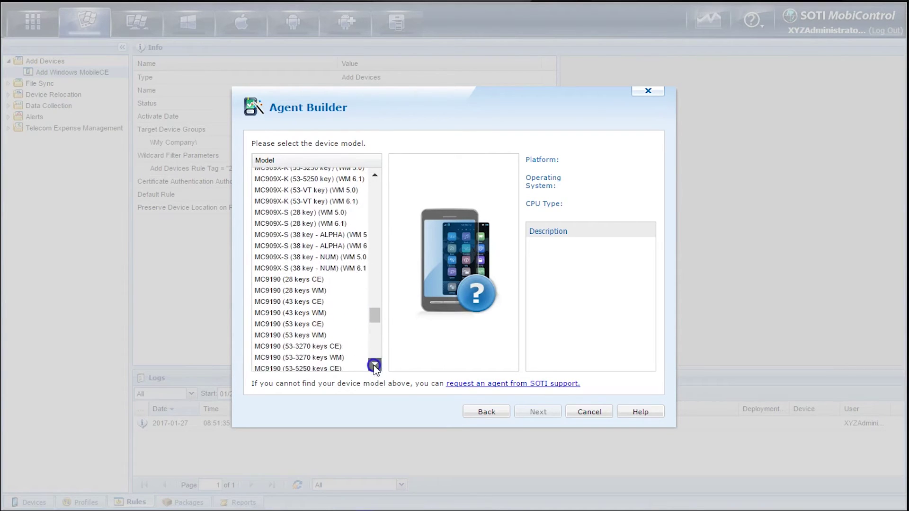
pyautogui.click(374, 366)
pyautogui.click(374, 365)
pyautogui.click(374, 365)
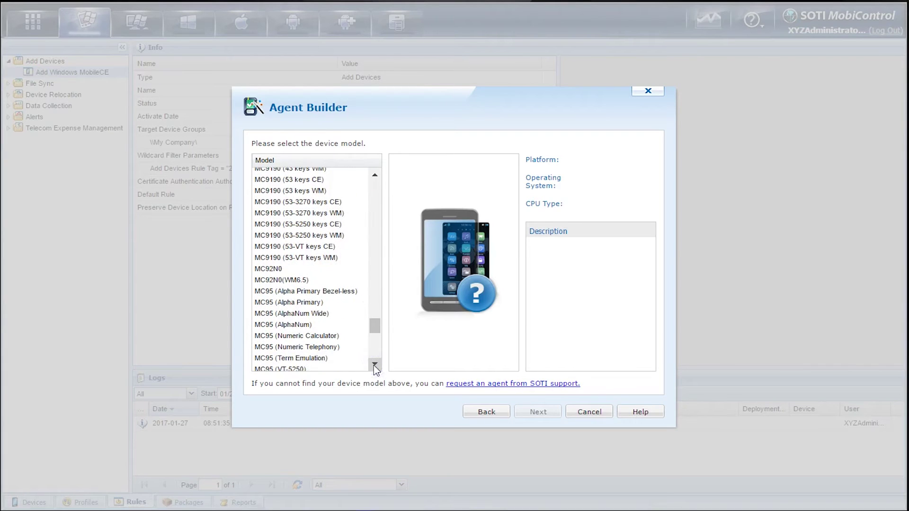
pyautogui.click(305, 327)
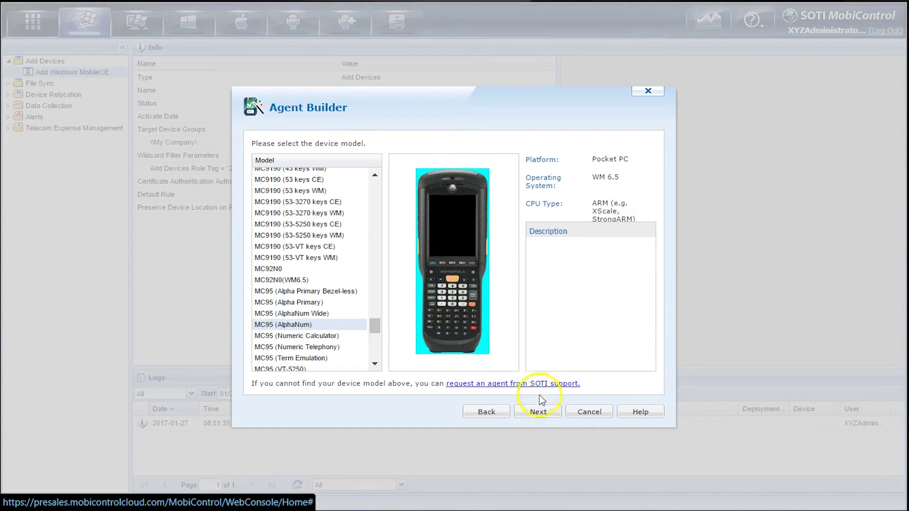
pyautogui.click(539, 412)
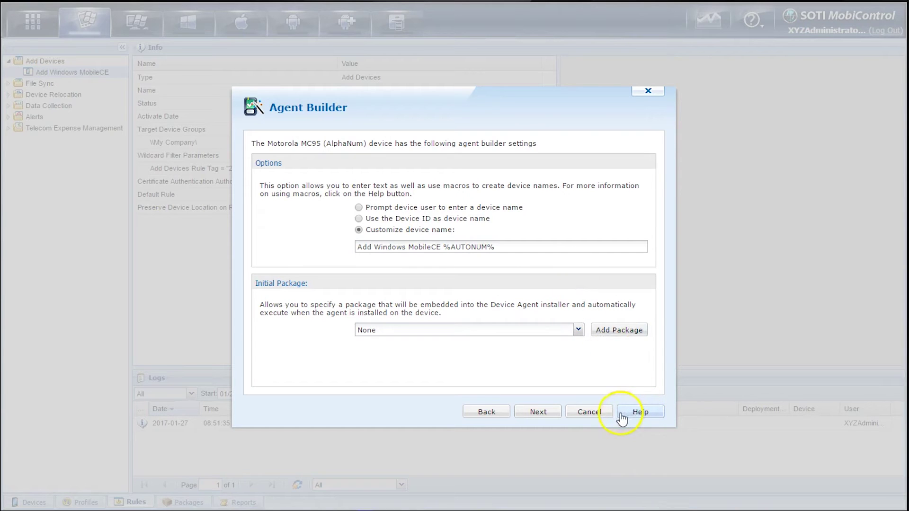
# Step: Review the seven agent options, read the Device Identifier explanation, and build the MC9596 agent
pyautogui.click(525, 414)
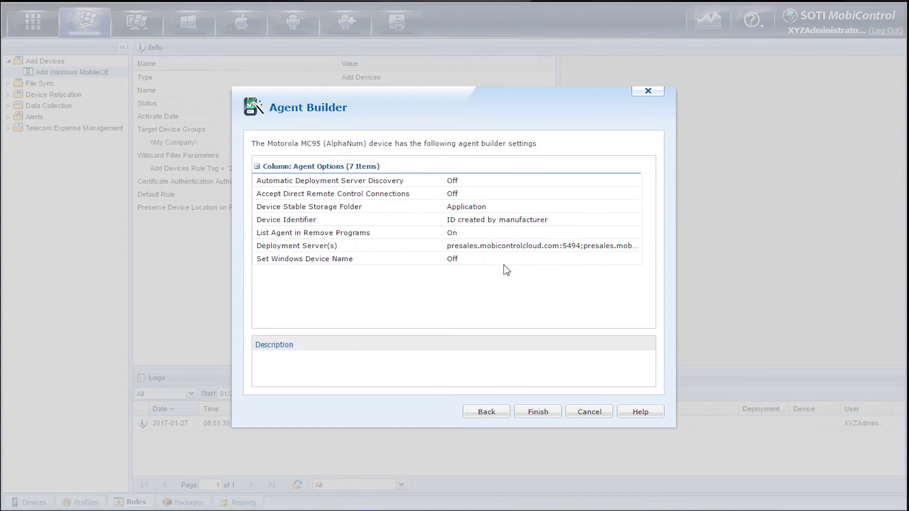
pyautogui.click(420, 221)
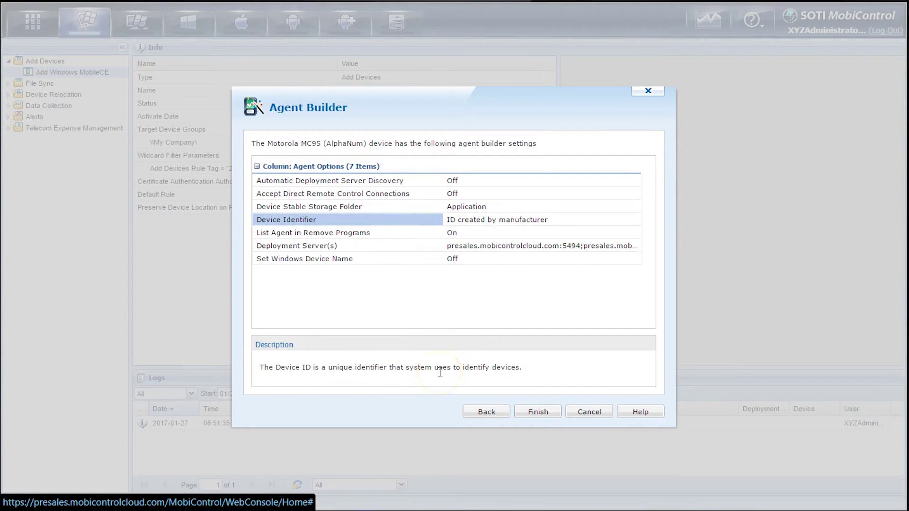
pyautogui.click(532, 414)
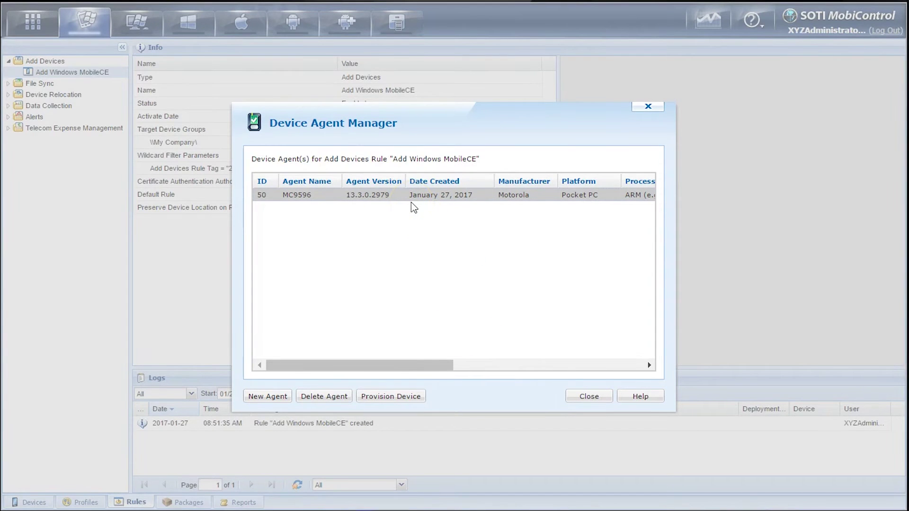
# Step: Begin provisioning a device with the new MC9596 agent (ID 50)
pyautogui.moveTo(414, 364)
pyautogui.mouseDown()
pyautogui.moveTo(611, 359)
pyautogui.moveTo(412, 369)
pyautogui.mouseUp()
pyautogui.click(384, 401)
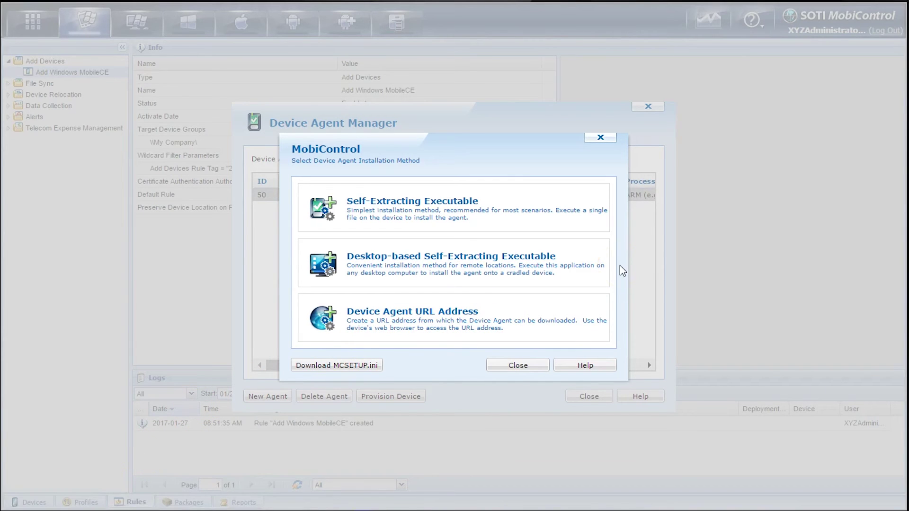
# Step: Choose Device Agent URL Address to get the agent link ending in /Agents/50
pyautogui.click(410, 322)
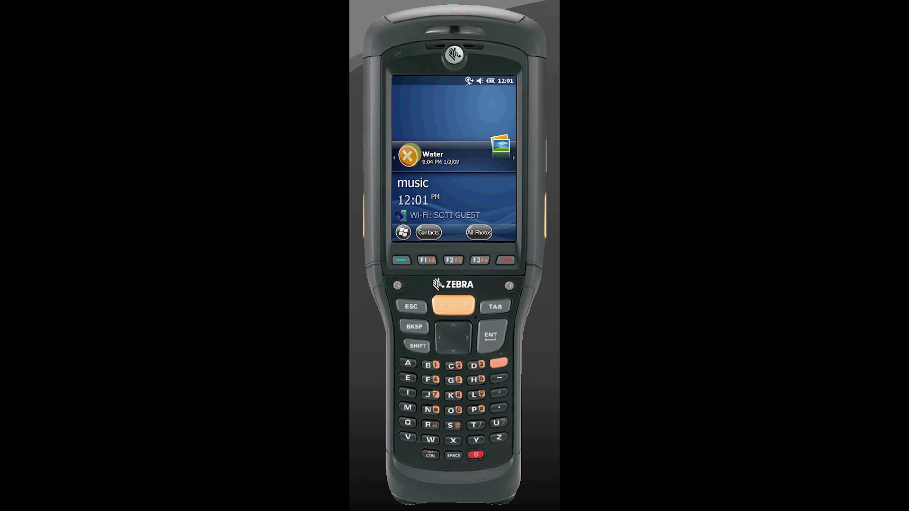
pyautogui.click(410, 154)
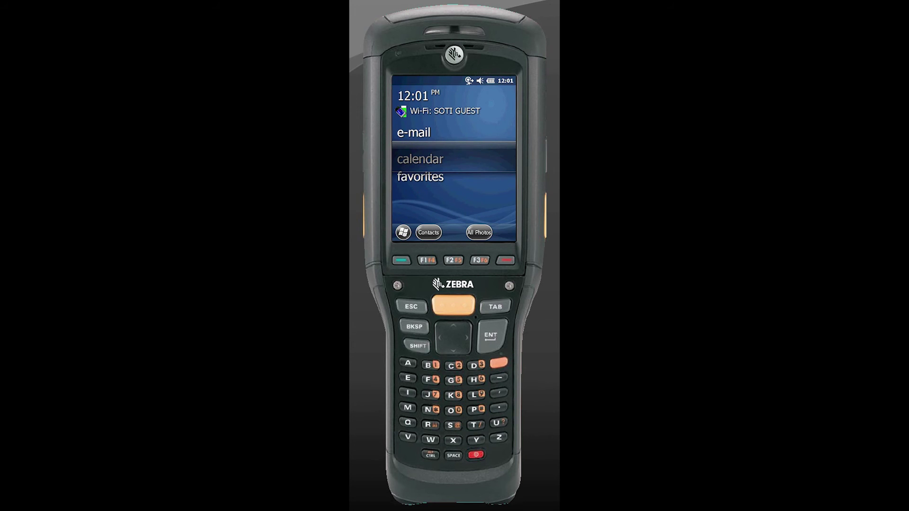
pyautogui.press('Down')
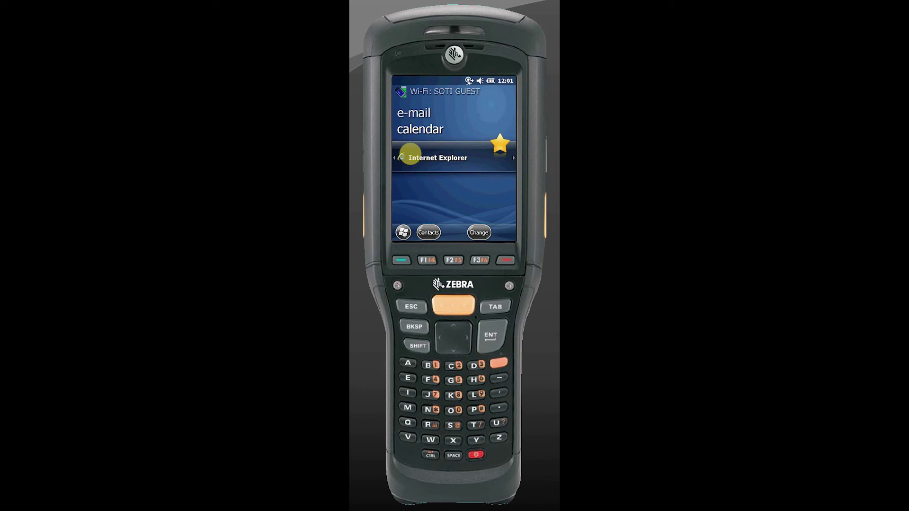
pyautogui.click(411, 155)
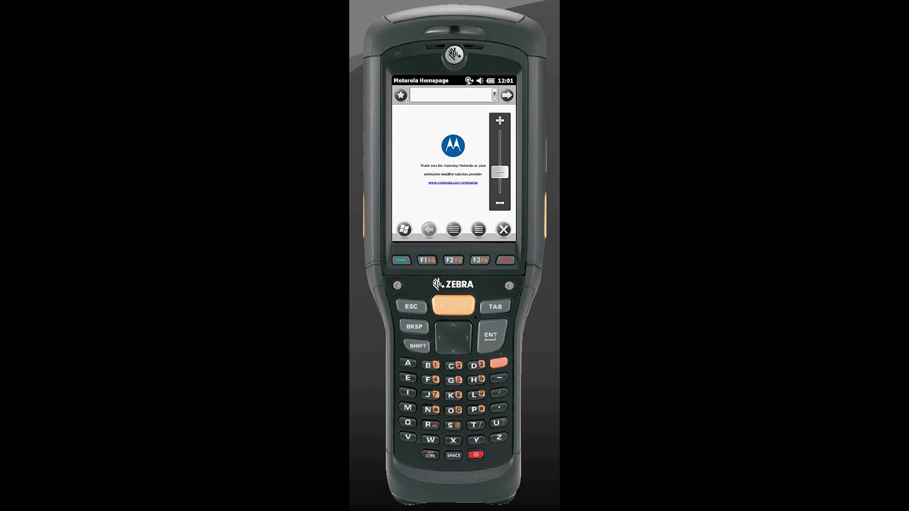
pyautogui.write('https://presales.mobicontrolc')
pyautogui.write('loud.com/MC/files/Agents')
pyautogui.write('/50')
# Step: Load the agent URL, accept the certificate warning, and download MCAgent_50.exe
pyautogui.click(507, 95)
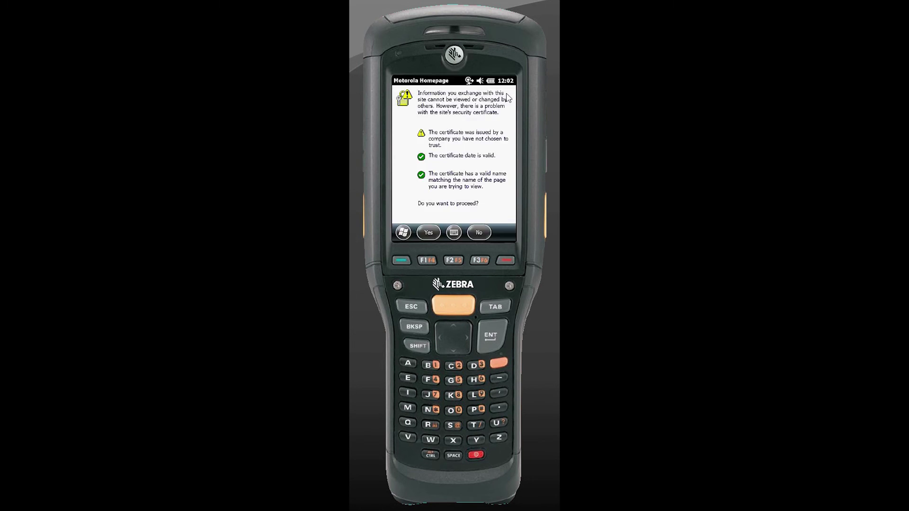
pyautogui.click(426, 232)
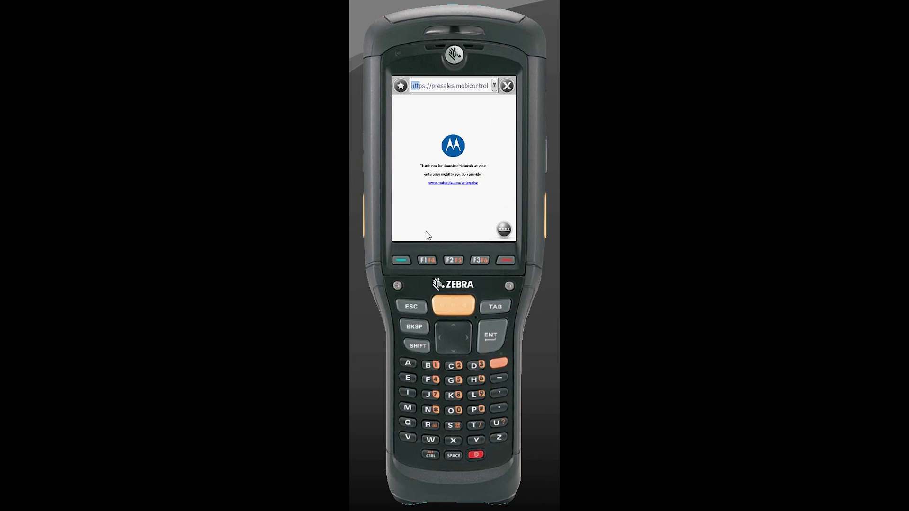
pyautogui.click(428, 235)
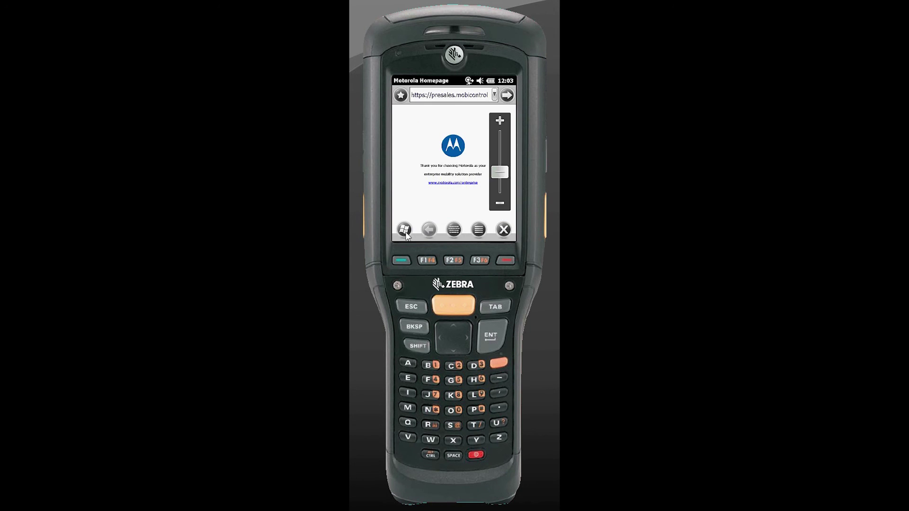
# Step: Launch File Explorer from the handheld's Start screen to show My Documents
pyautogui.click(404, 230)
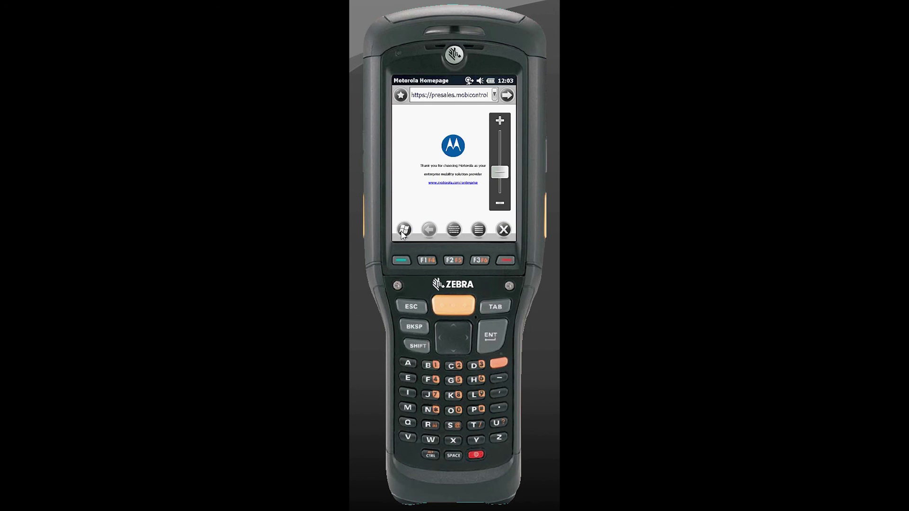
pyautogui.click(403, 230)
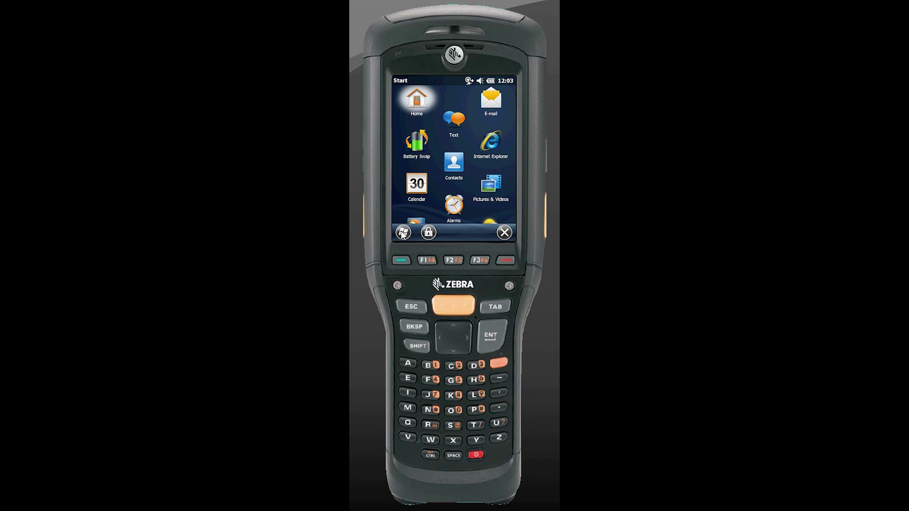
pyautogui.scroll(-2, 403, 235)
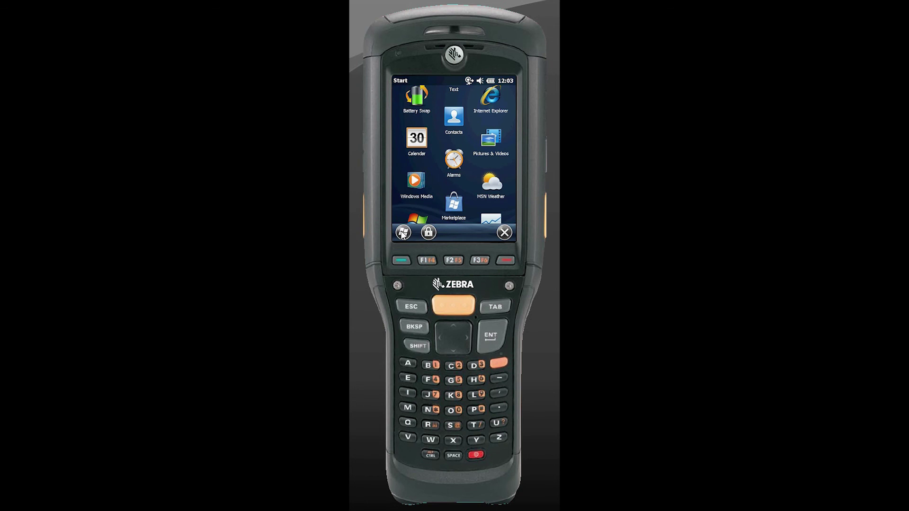
pyautogui.scroll(-3, 402, 234)
pyautogui.scroll(-1, 455, 210)
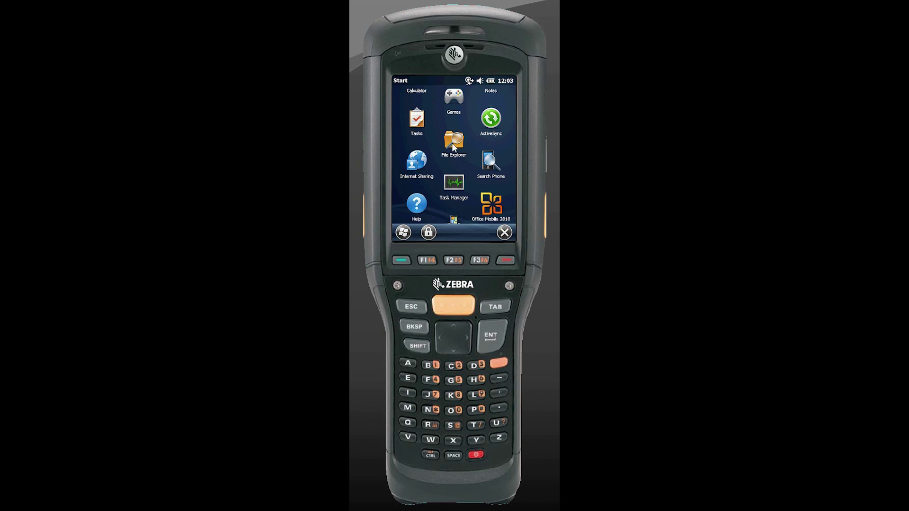
pyautogui.click(454, 145)
pyautogui.click(453, 145)
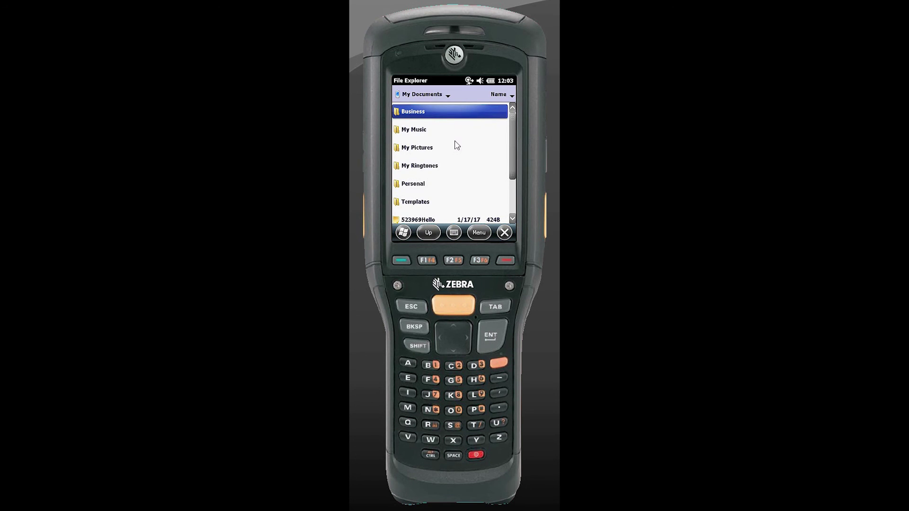
# Step: Scroll to the bottom of My Documents and run the downloaded MCAgent_50 file
pyautogui.moveTo(515, 155); pyautogui.dragTo(514, 184)
pyautogui.click(512, 213)
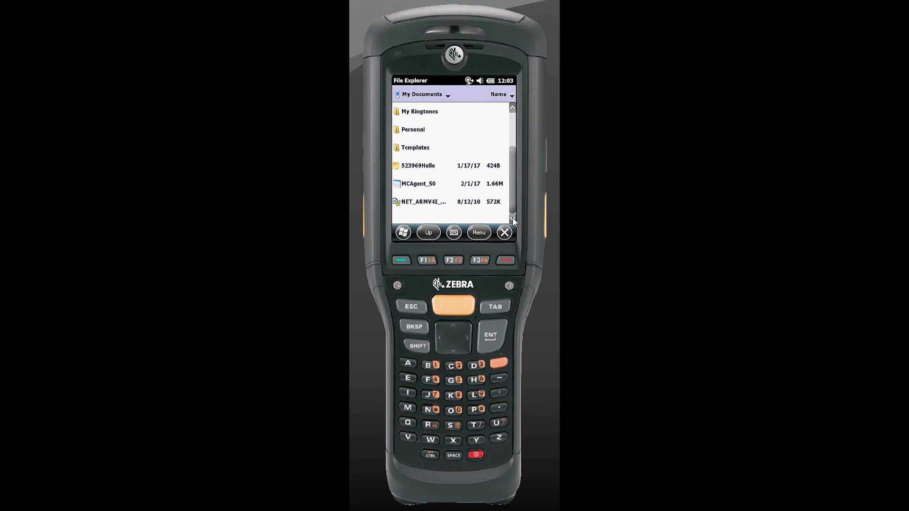
pyautogui.click(424, 185)
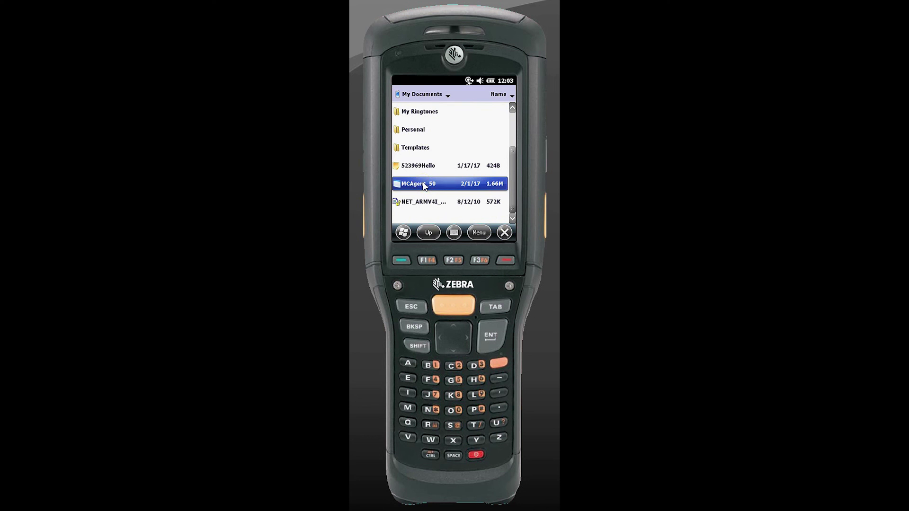